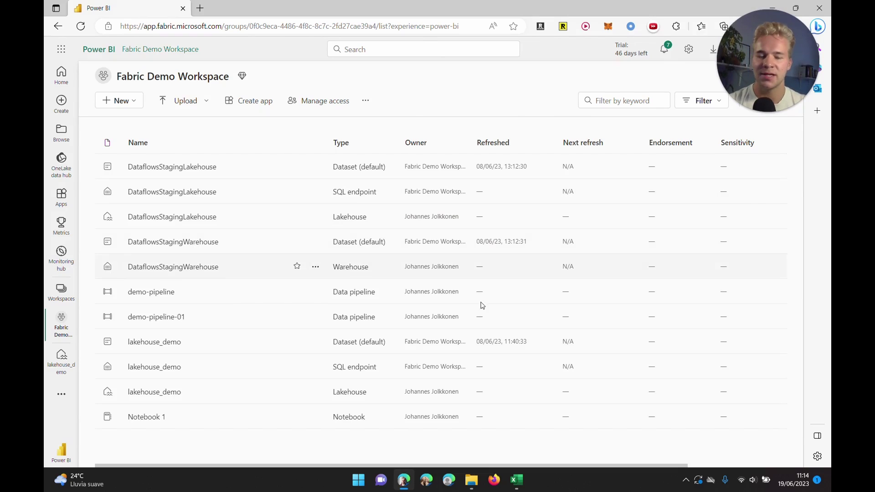
- After checking the local csv-dummy spreadsheet, create a Data pipeline item named demo-pipeline-02
click(517, 483)
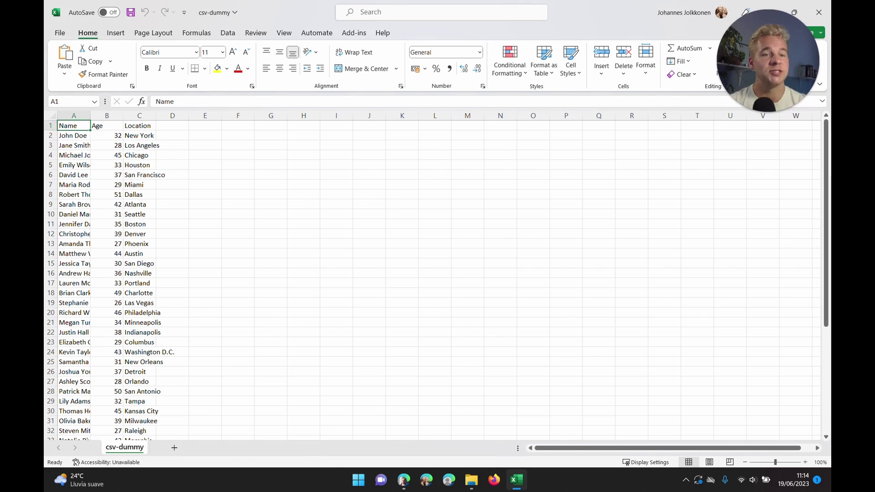
click(404, 480)
click(126, 102)
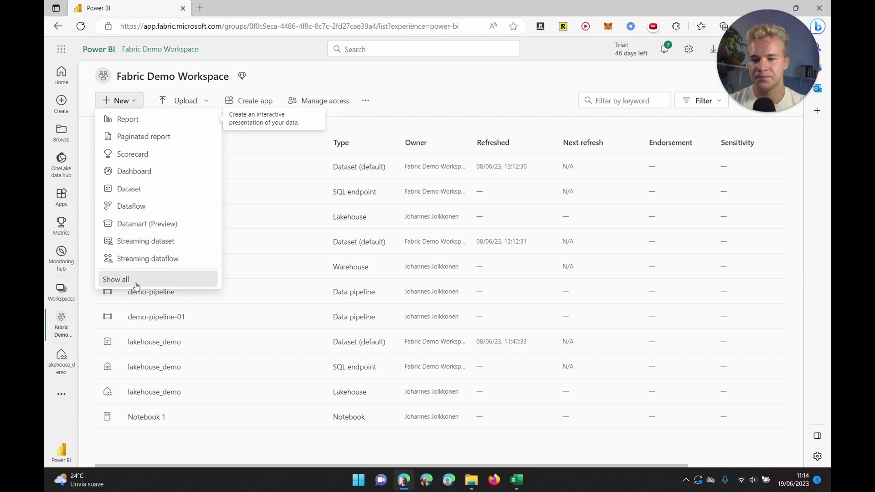
click(119, 279)
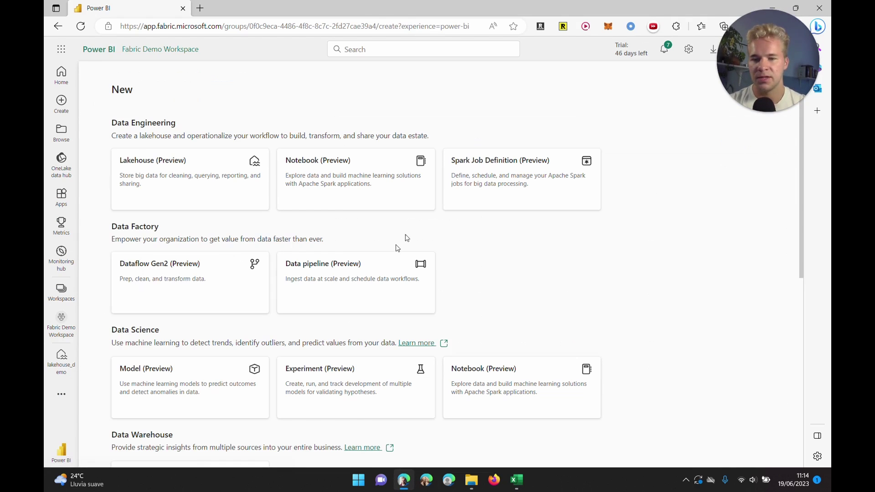
click(320, 270)
text(demo-pipeline-02)
key(Return)
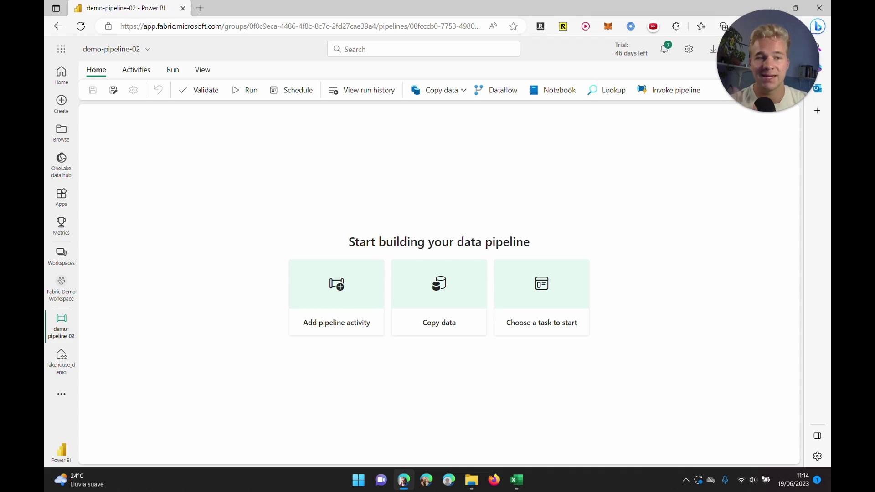
click(436, 292)
scroll(641, 295, down, 2)
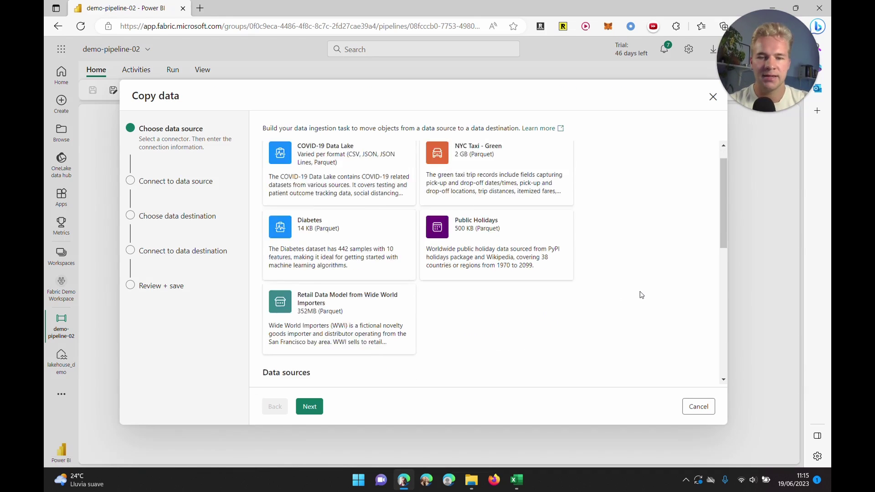
scroll(641, 294, down, 3)
scroll(479, 210, down, 2)
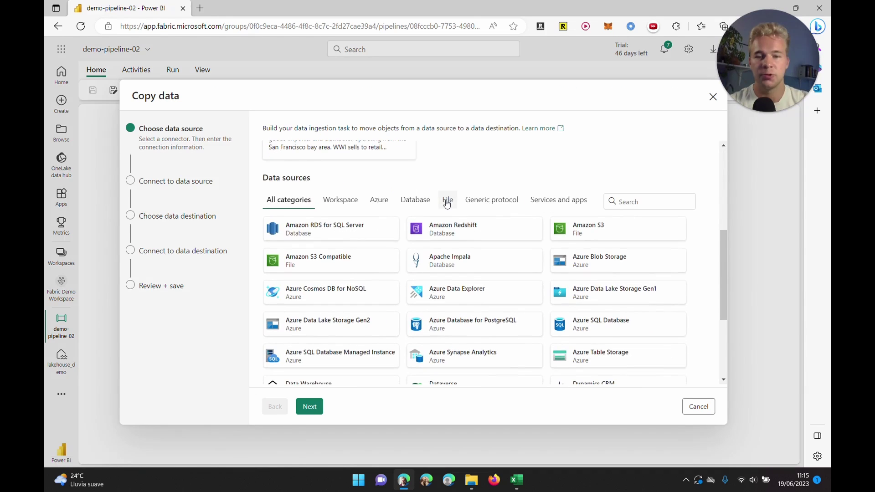
click(447, 203)
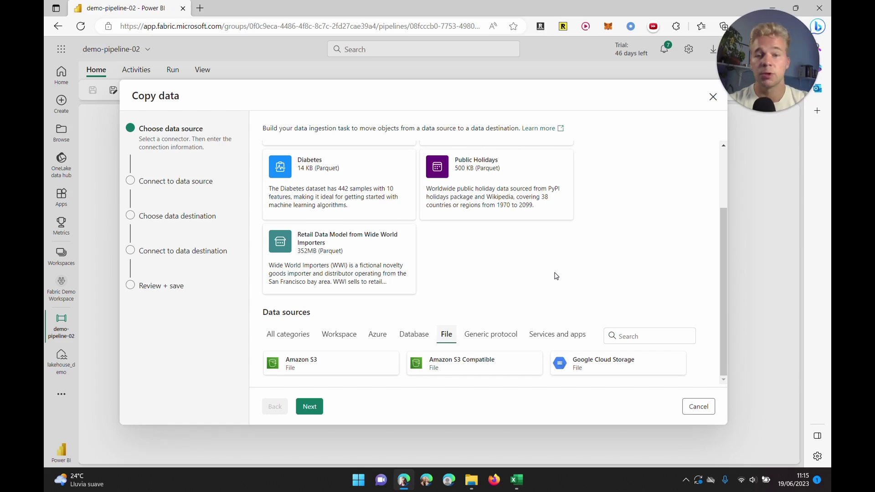
click(699, 406)
click(400, 306)
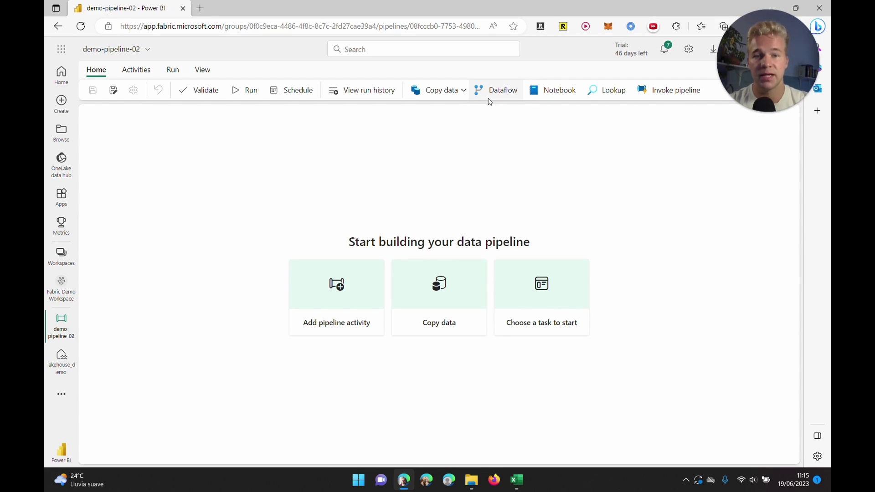
- Add a Dataflow activity, shift it right on the canvas, and create a new dataflow from its settings
click(494, 91)
drag(161, 174, 238, 174)
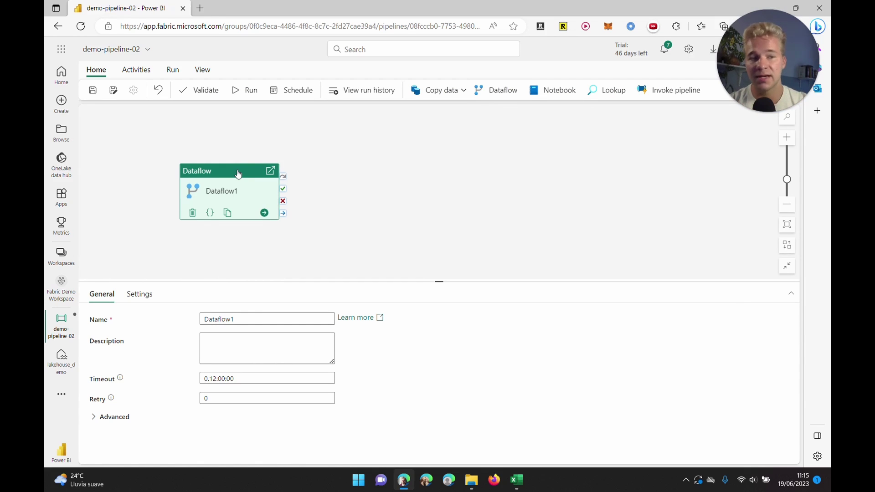
click(139, 294)
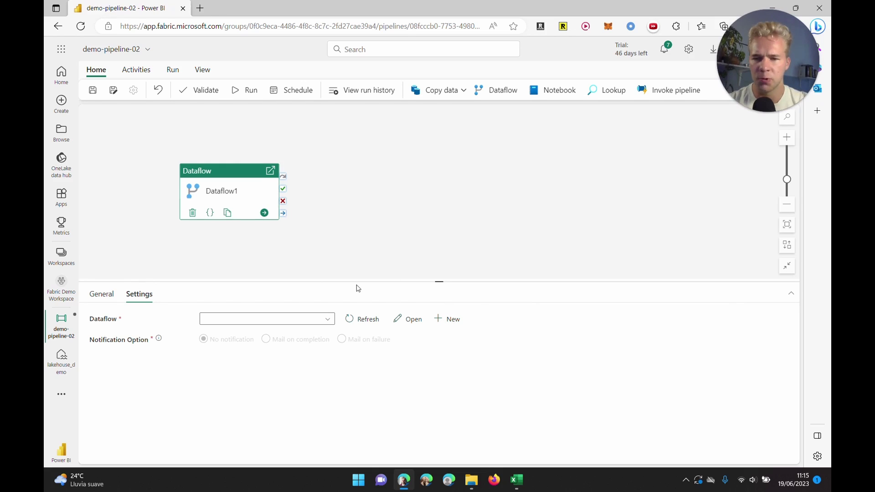
click(449, 319)
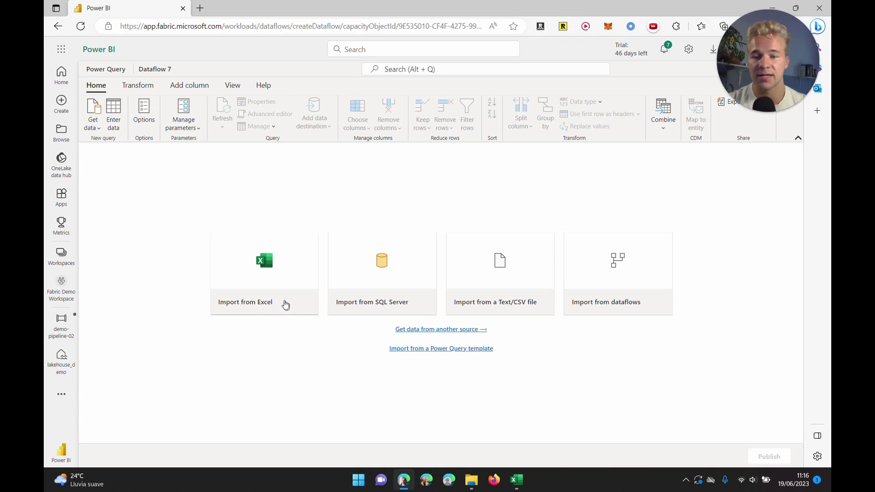
- Choose the Text/CSV import and copy the csv-dummy file's path from Excel's recent files
click(511, 274)
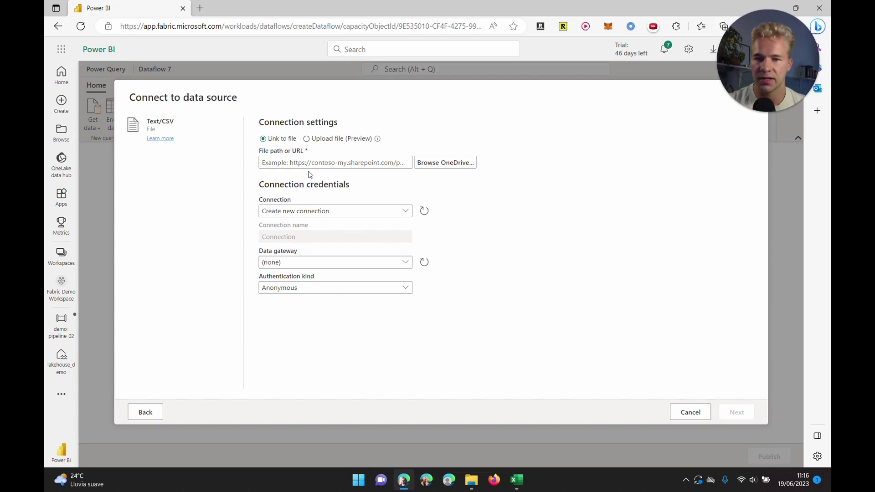
click(516, 480)
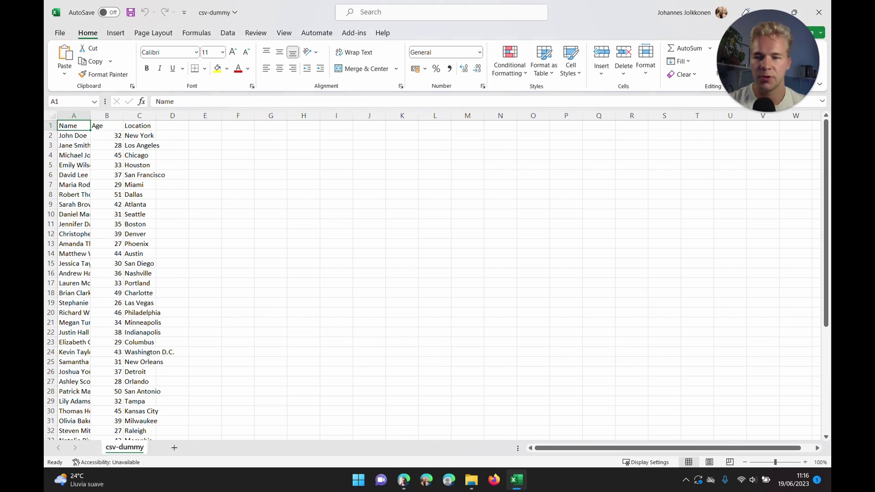
click(60, 33)
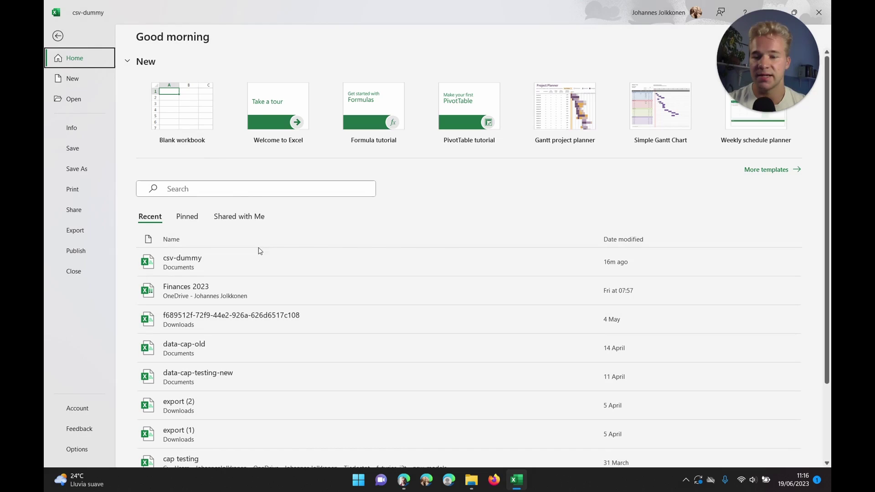
right_click(254, 270)
click(292, 349)
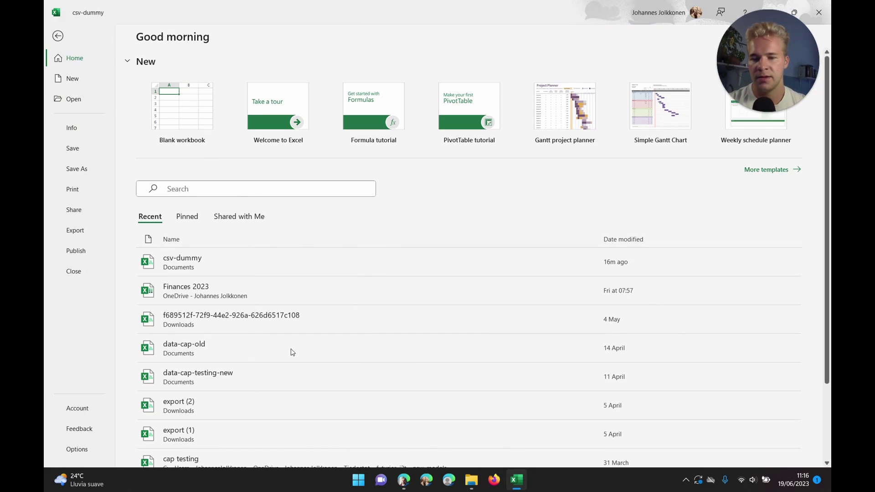
- Paste the csv-dummy file path into the Text/CSV File path field
click(404, 480)
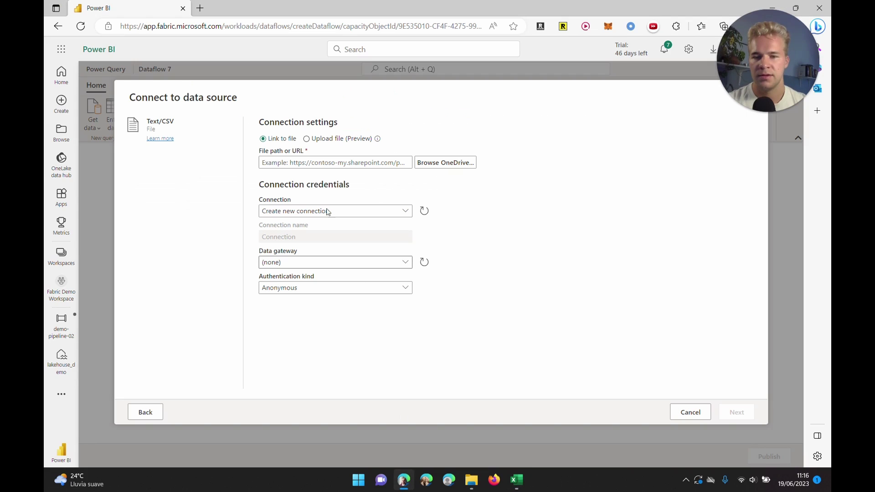
click(314, 164)
key(ctrl+v)
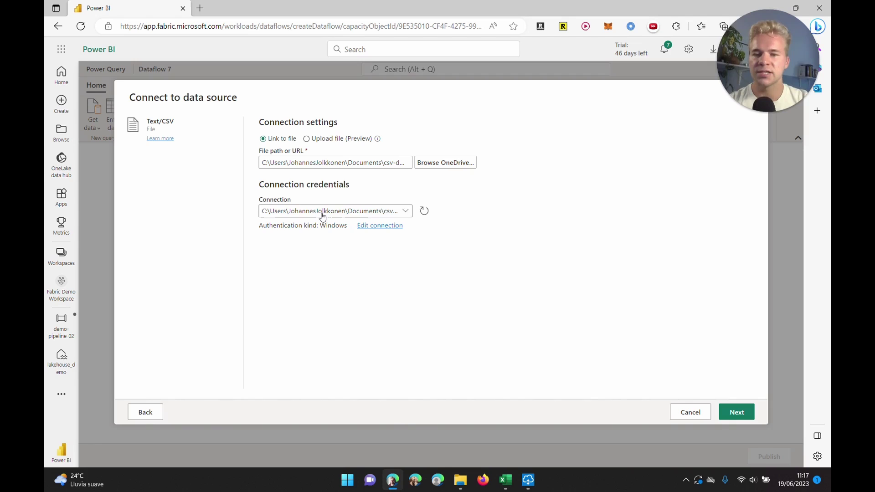
click(323, 215)
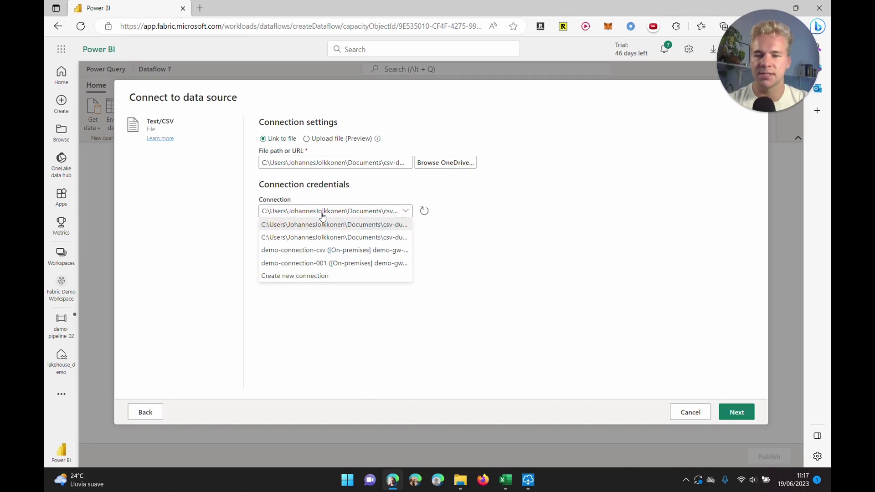
- Select the demo-connection-csv gateway connection, confirm the gateway is running, and enter the Windows username
click(313, 250)
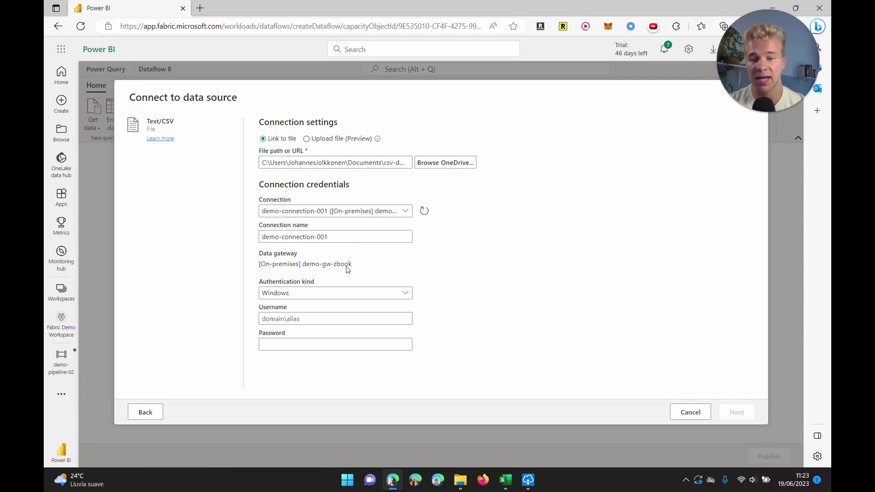
click(528, 479)
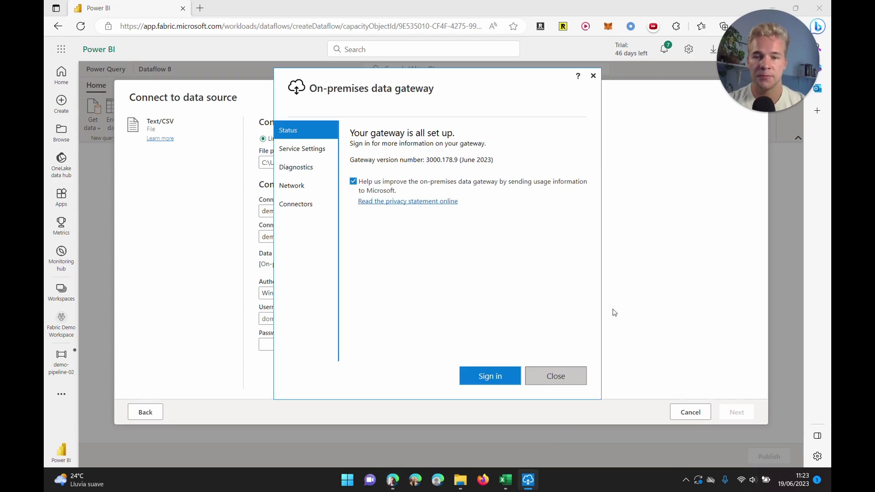
click(640, 301)
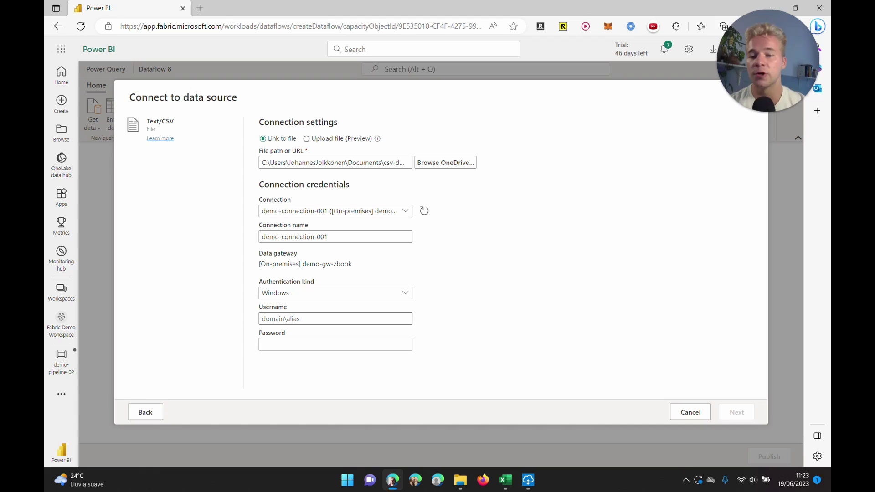
click(315, 318)
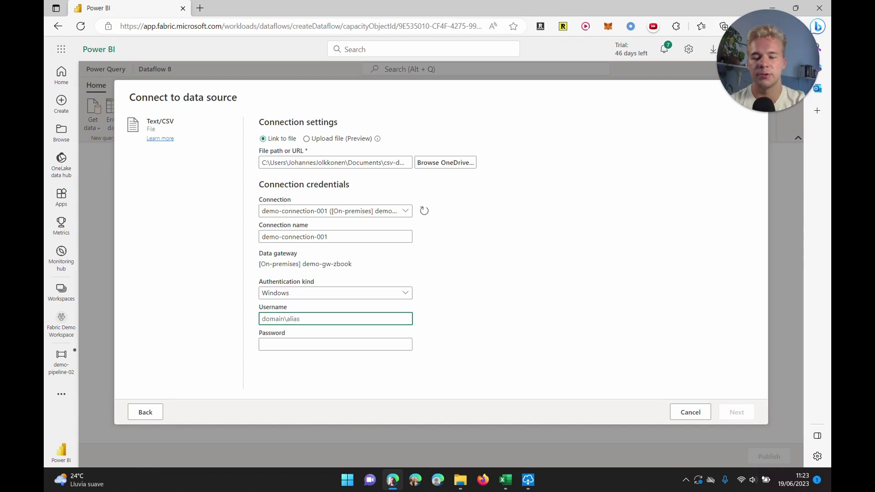
text(azuread\)
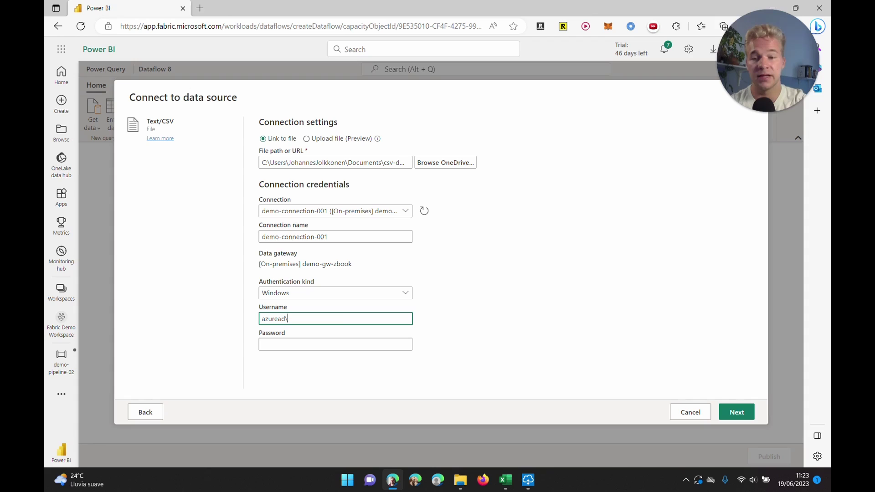
text(johannesjolkkonen)
click(336, 344)
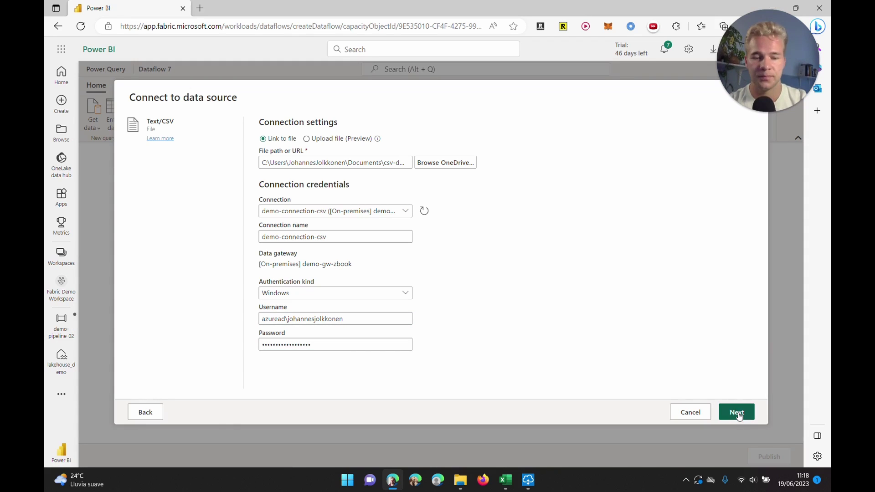
- Preview the csv-dummy file, create the 48-row query, and bring up the data destination options
click(738, 413)
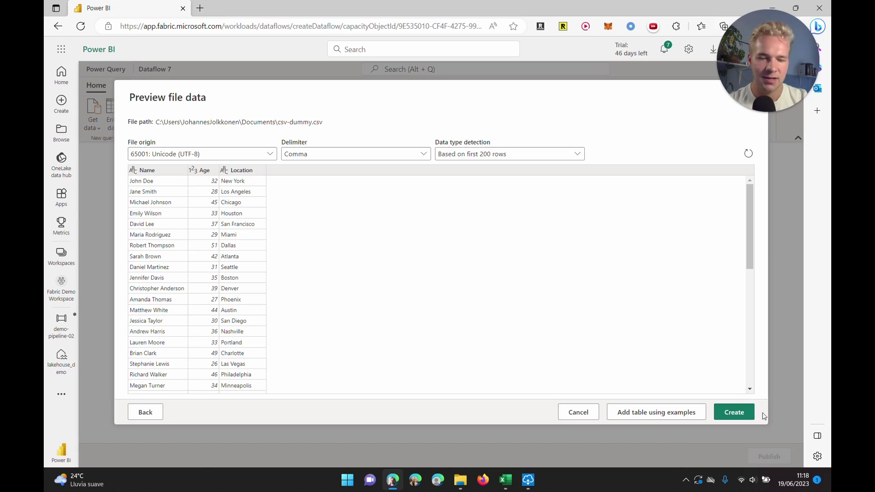
click(730, 412)
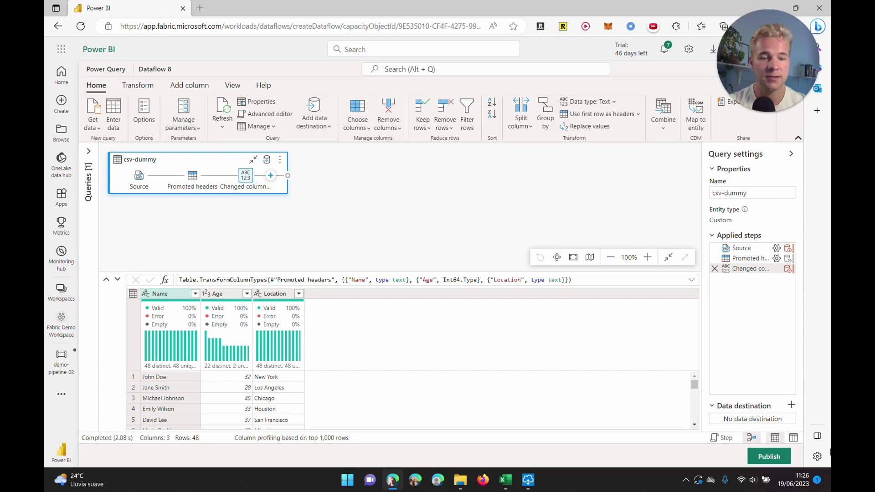
click(790, 405)
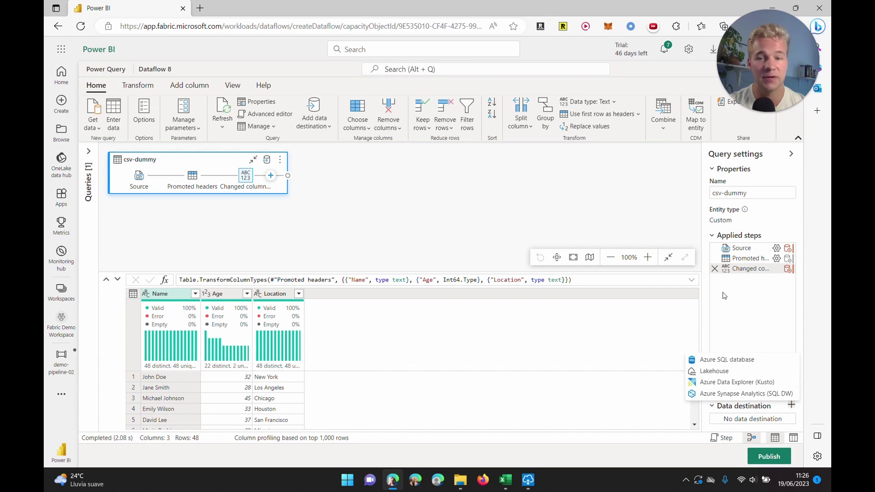
- Pick Lakehouse from the Data destination menu
click(713, 371)
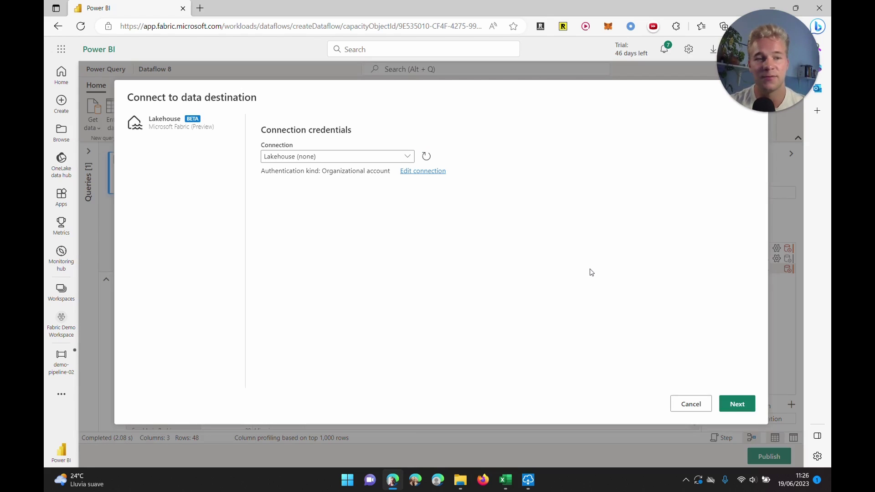